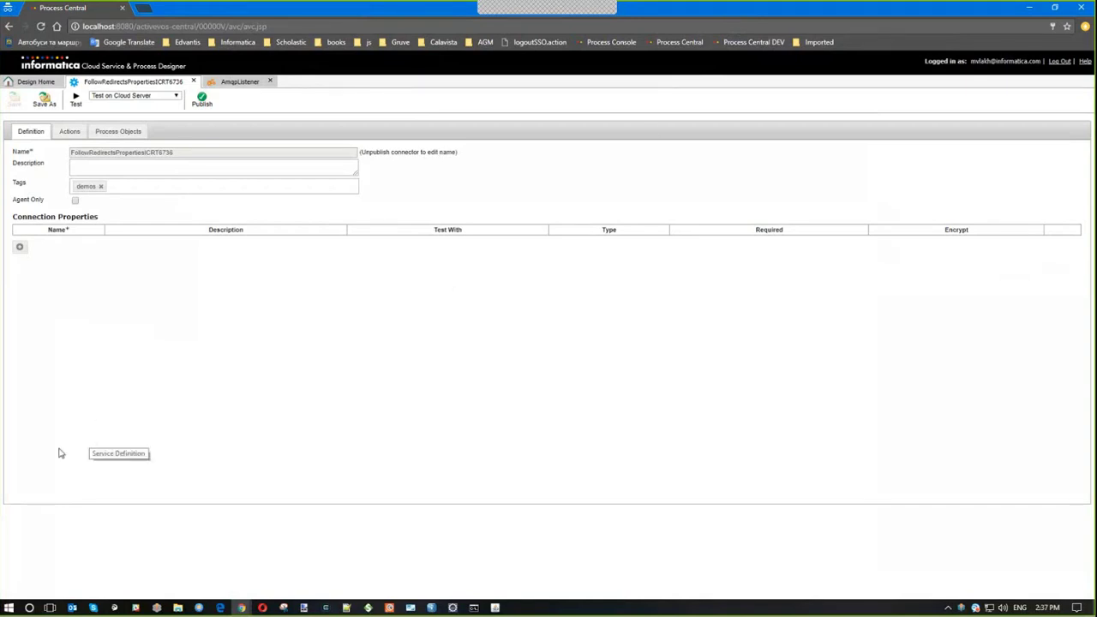
Open the Actions list and review baseAction's Max Redirects (100) and Preemptive Auth properties
left_click(69, 133)
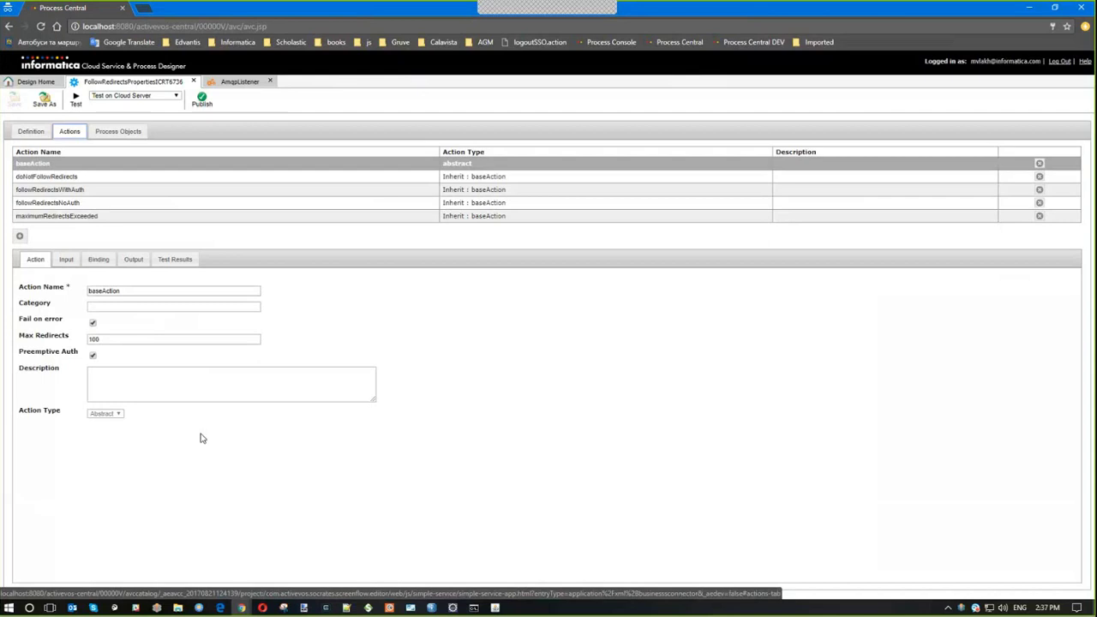
left_click_drag(18, 335, 83, 341)
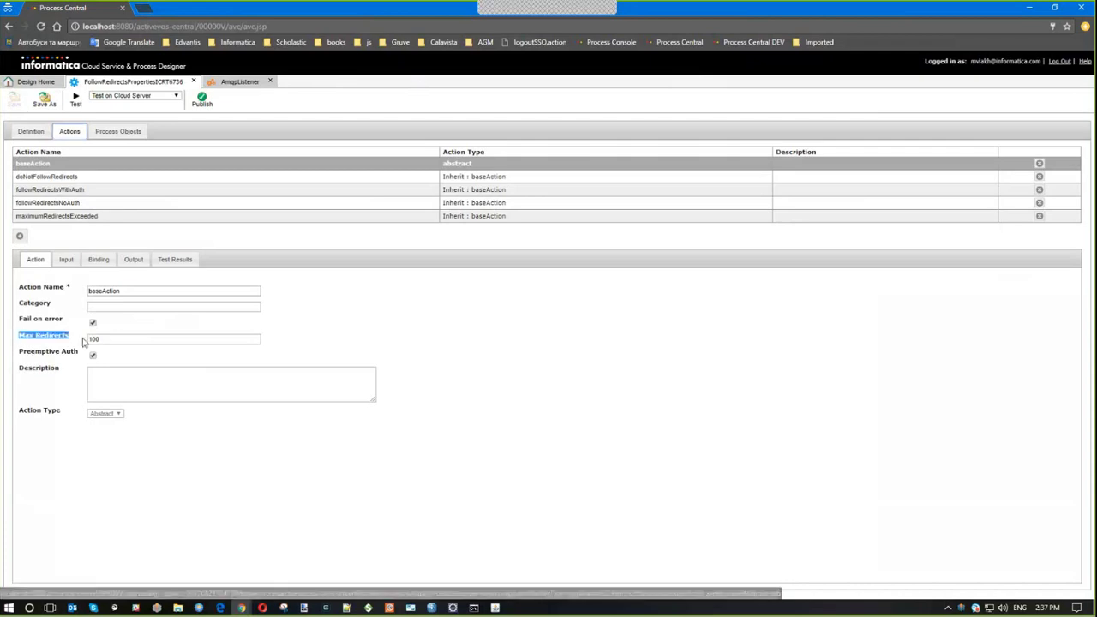
left_click_drag(18, 351, 78, 353)
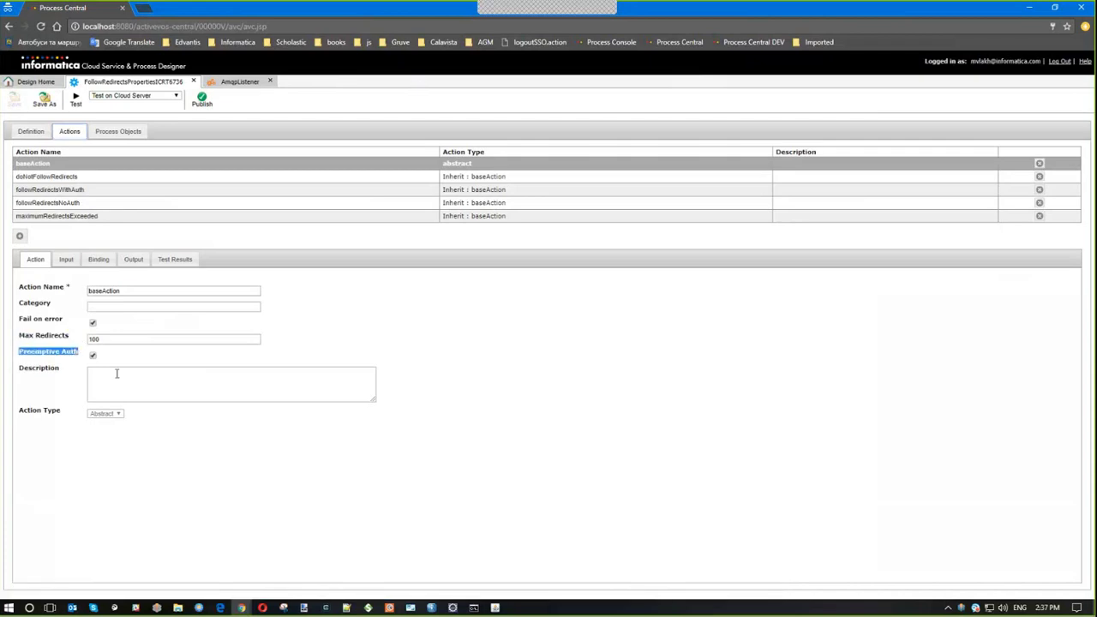
left_click(23, 338)
key("Tab")
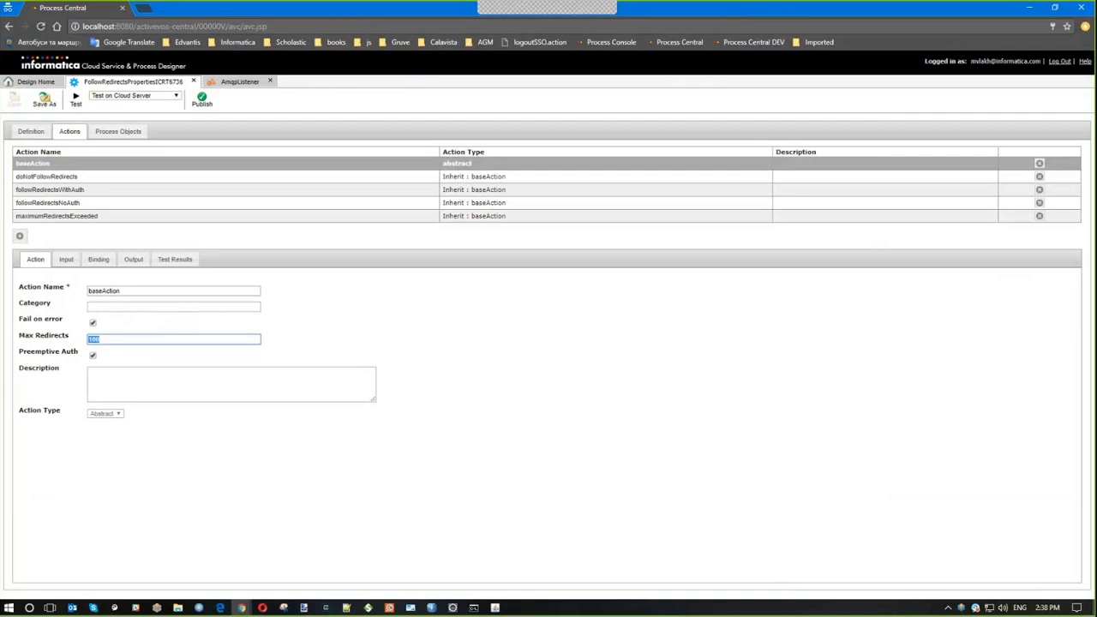
triple_click(157, 435)
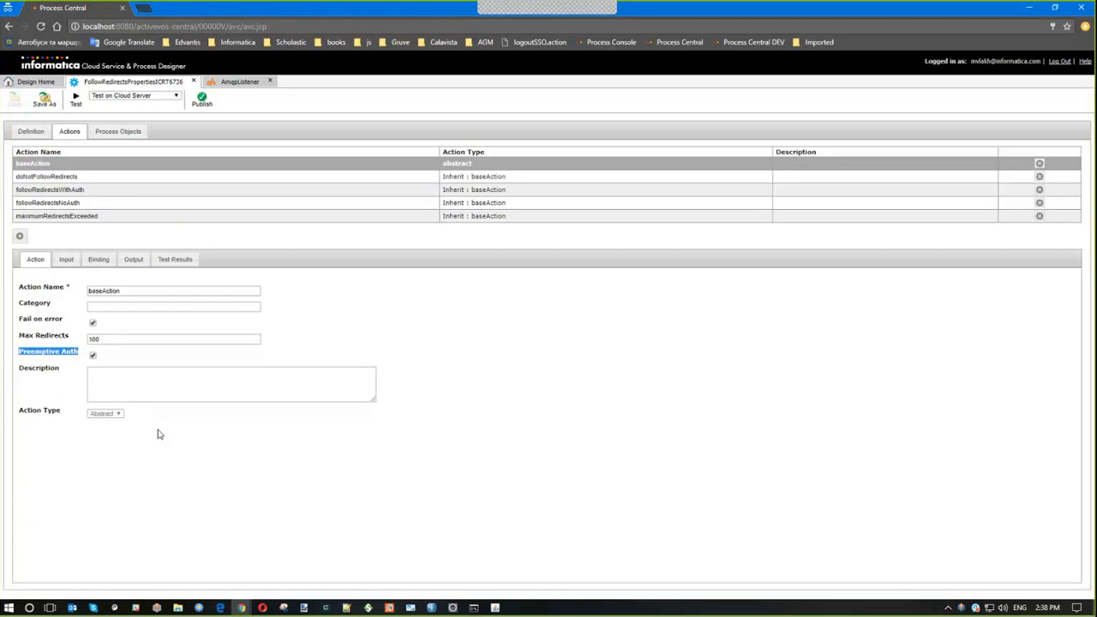
Check baseAction's input parameters and binding settings, then return to its action properties
left_click(60, 262)
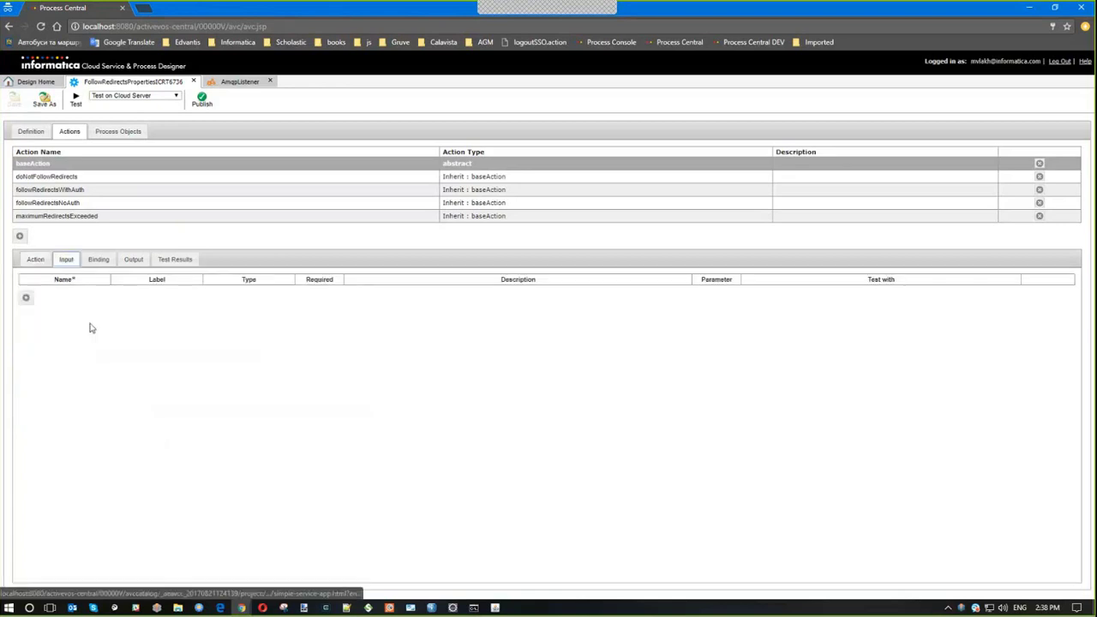
left_click(98, 261)
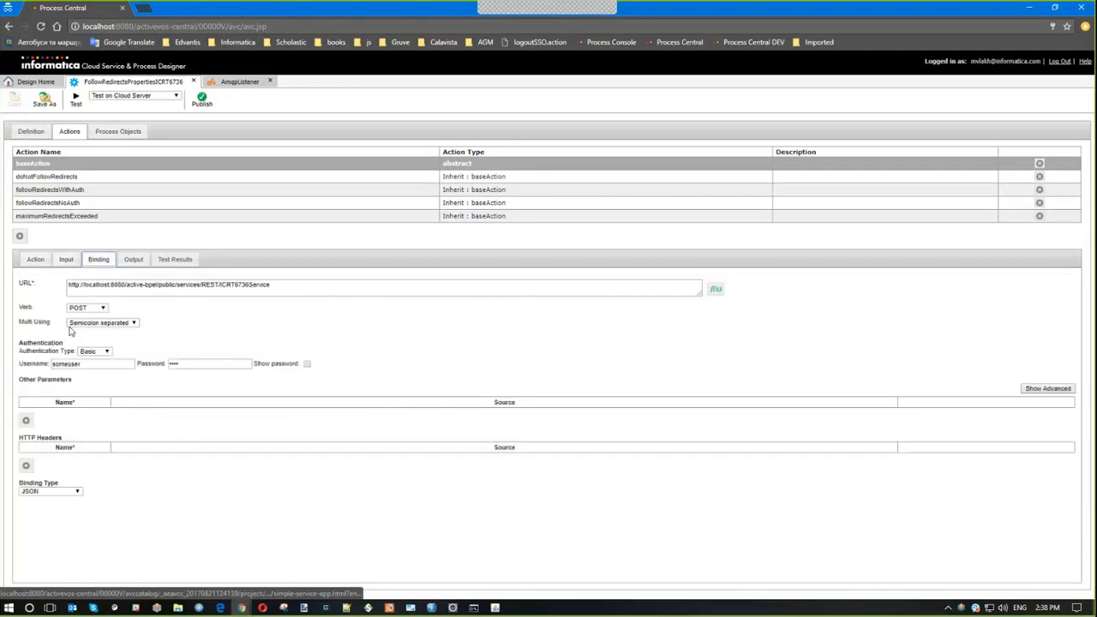
left_click(38, 261)
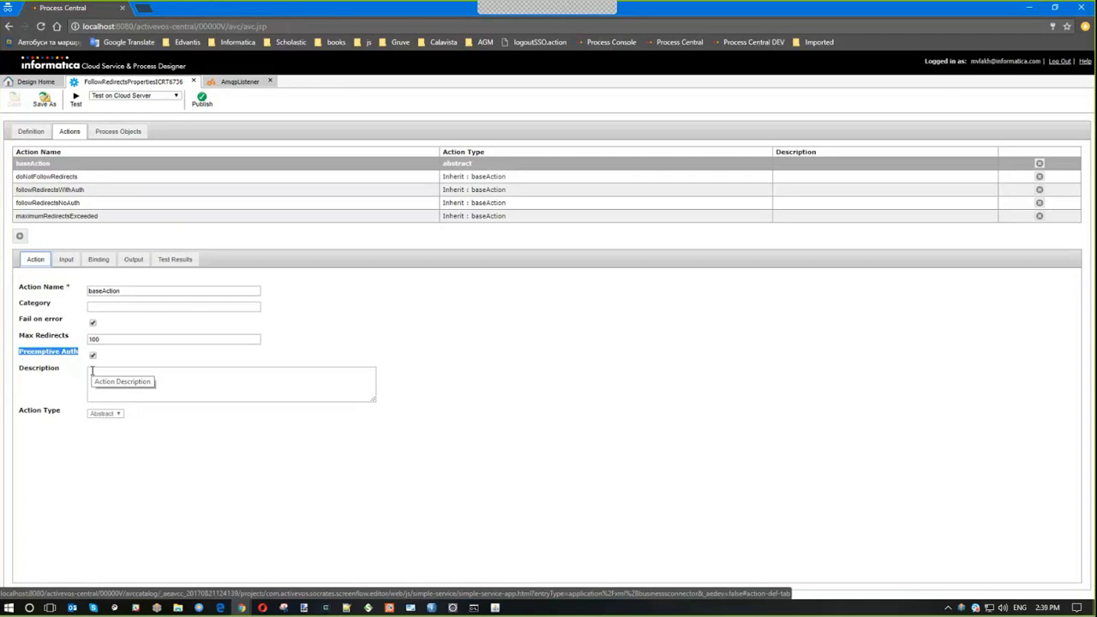
left_click(21, 356)
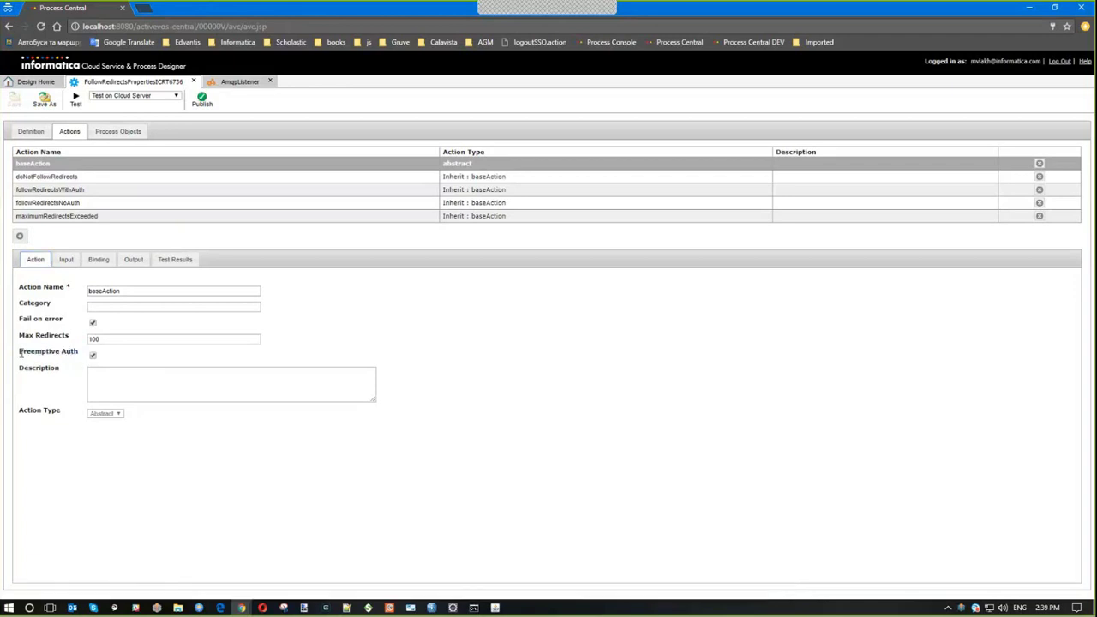
triple_click(22, 356)
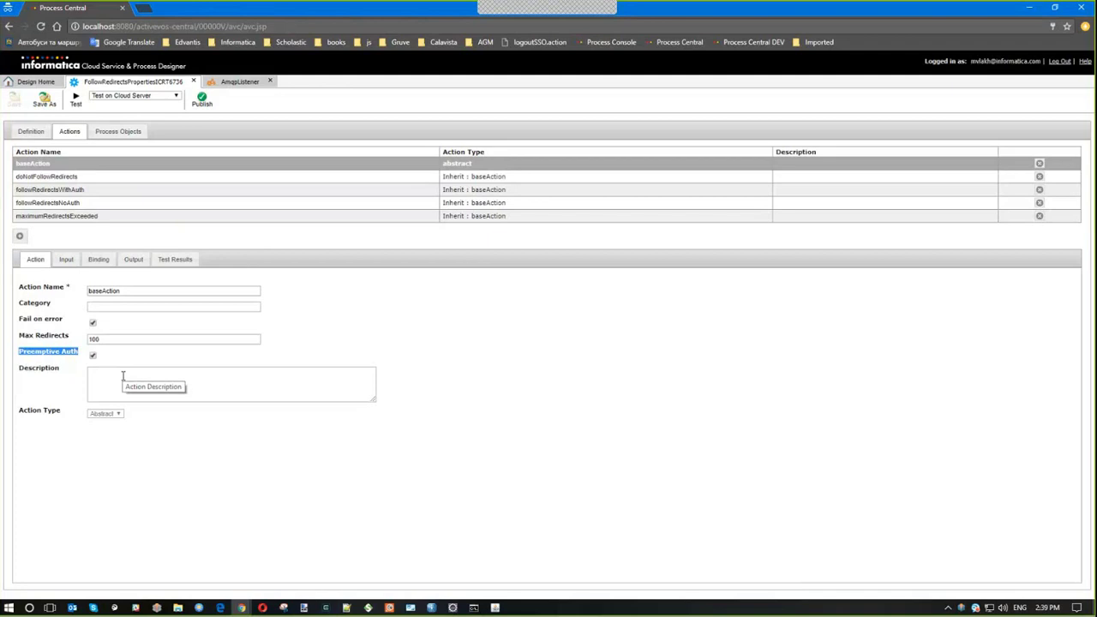
left_click(49, 349)
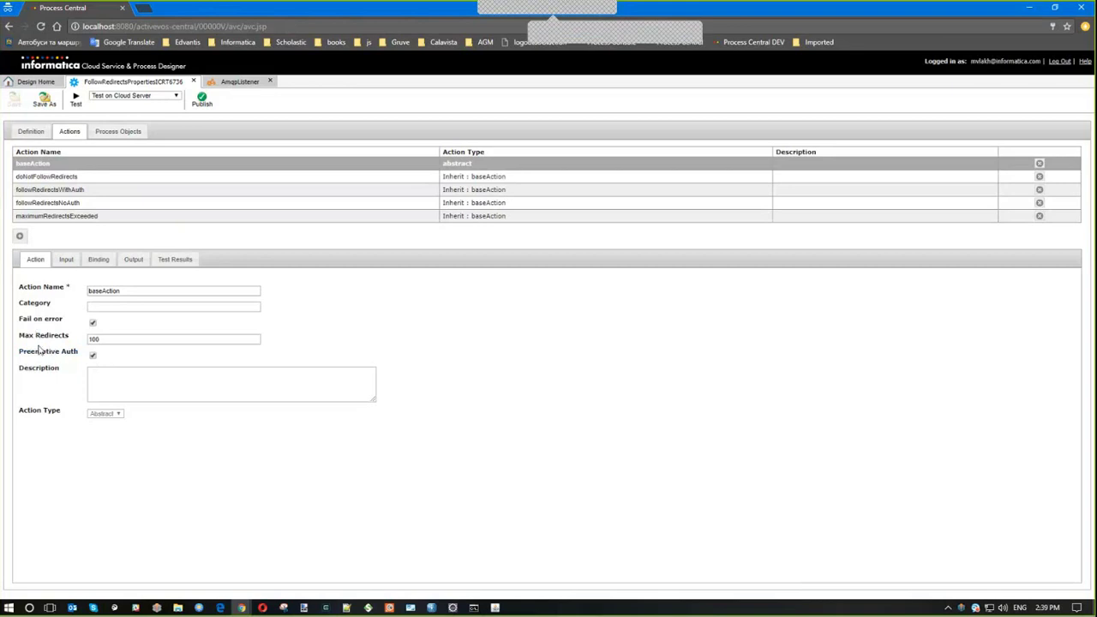
double_click(111, 340)
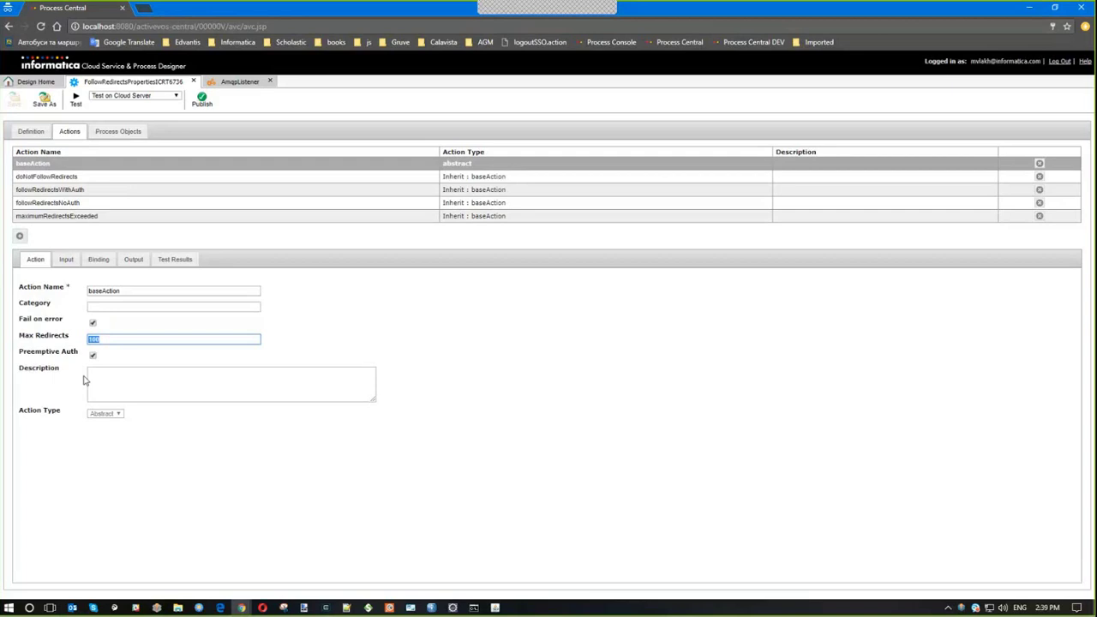
type("5")
key("BackSpace")
type("10")
left_click(143, 359)
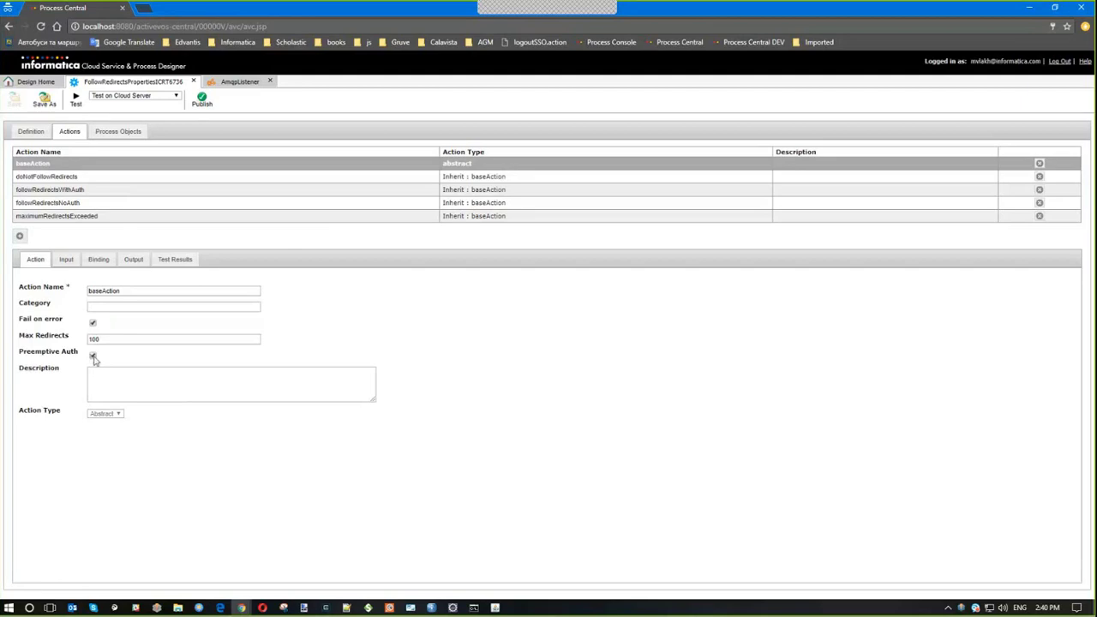
Turn baseAction's Preemptive Auth off and back on, then open doNotFollowRedirects
left_click(94, 356)
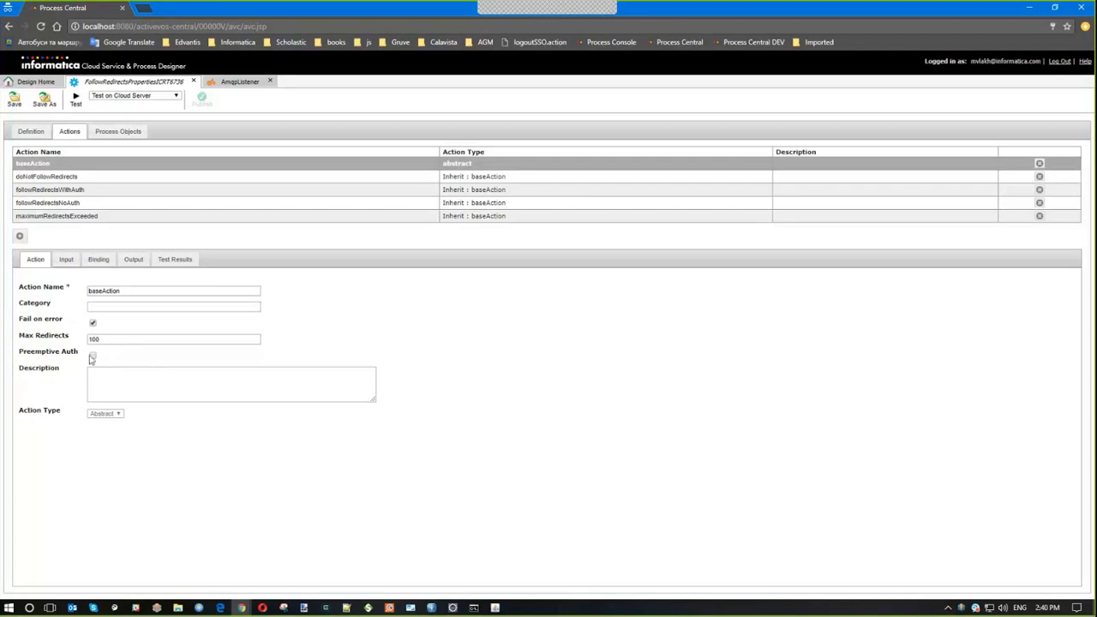
left_click(93, 356)
left_click(50, 177)
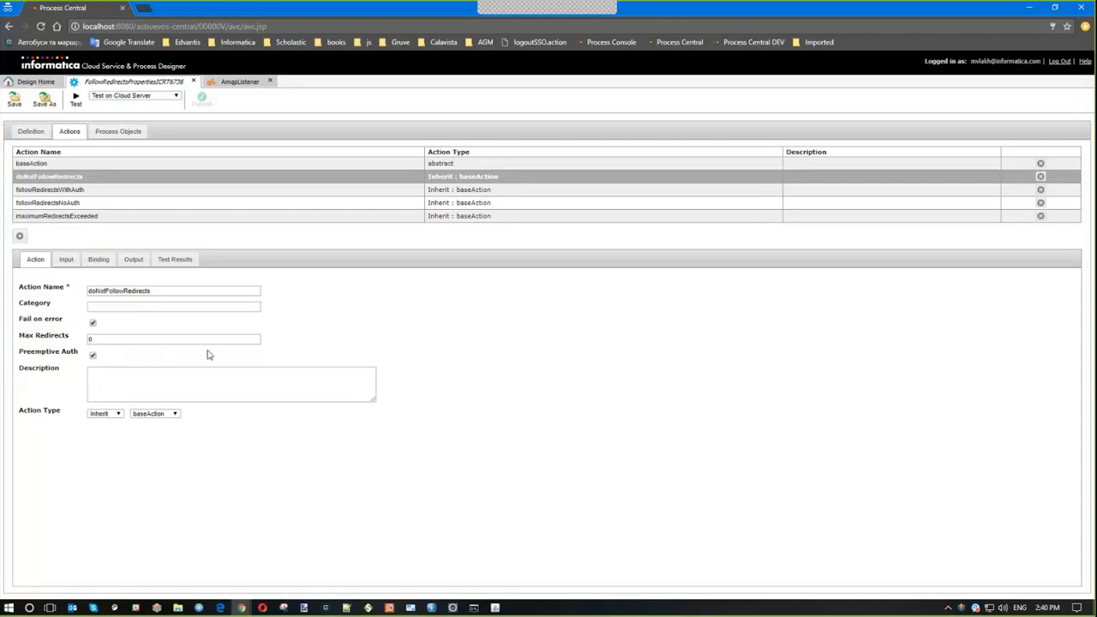
Inspect doNotFollowRedirects' inherited service URL, then clear its Max Redirects field
left_click(97, 260)
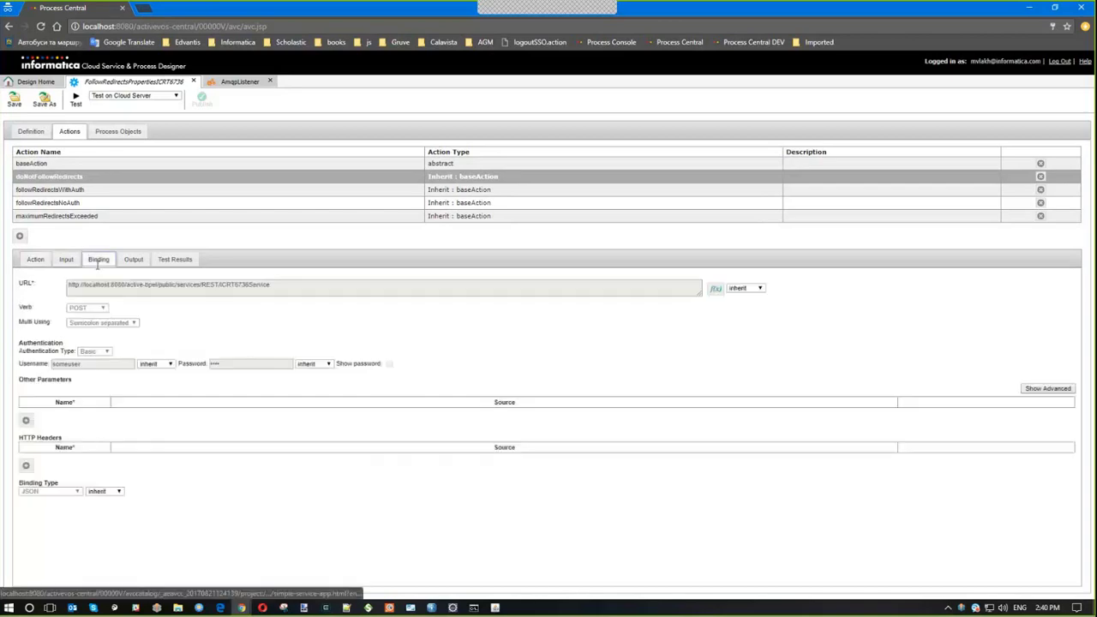
triple_click(262, 286)
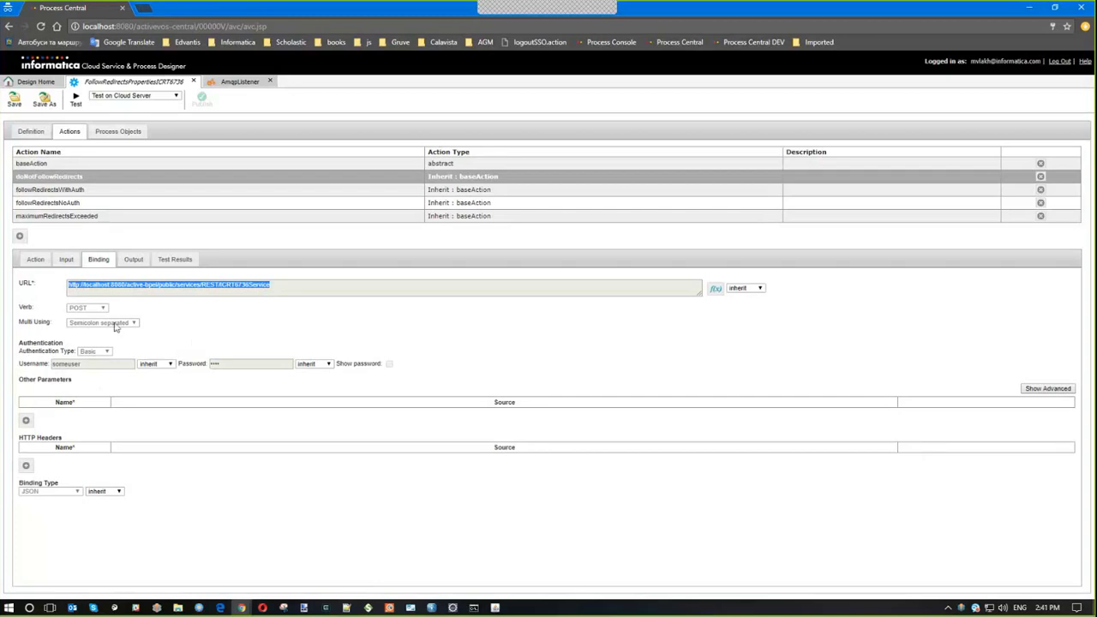
left_click(35, 259)
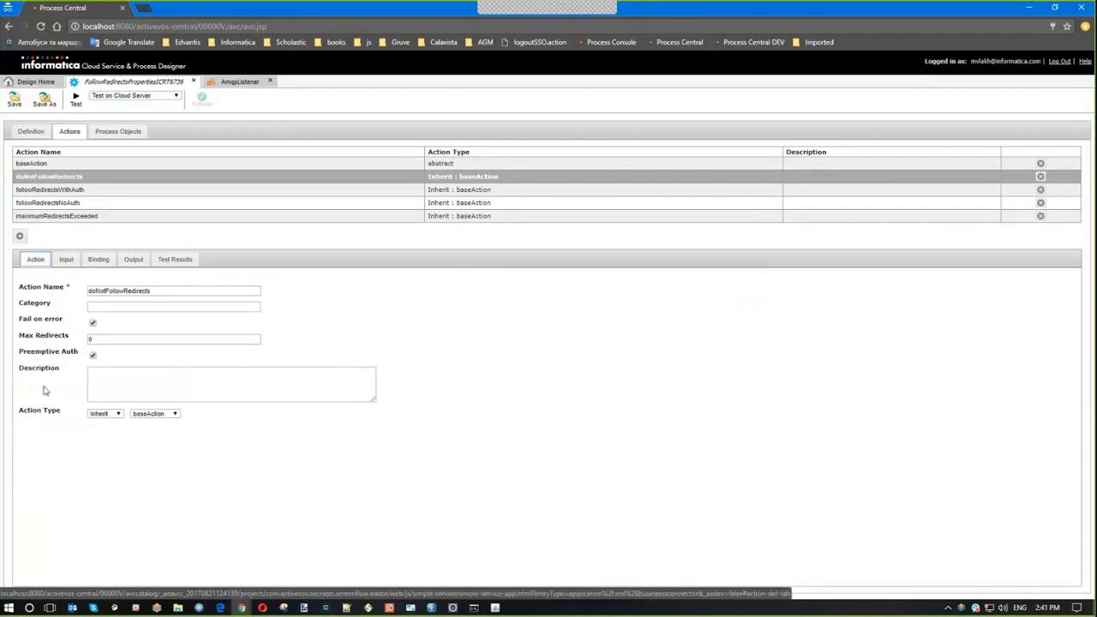
left_click(85, 340)
key("BackSpace")
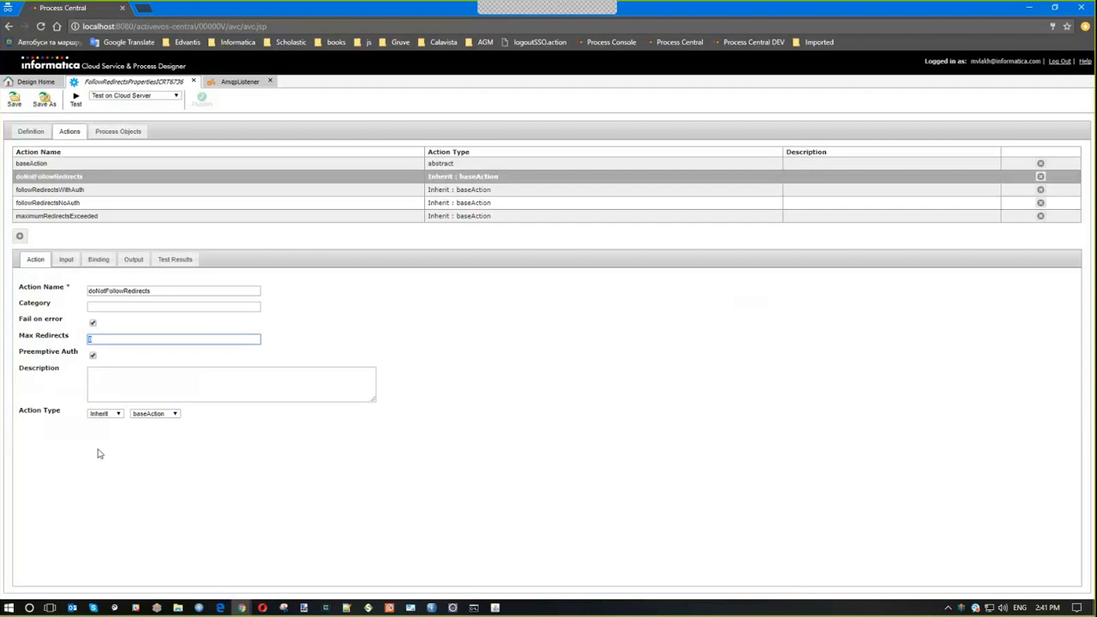
left_click(77, 101)
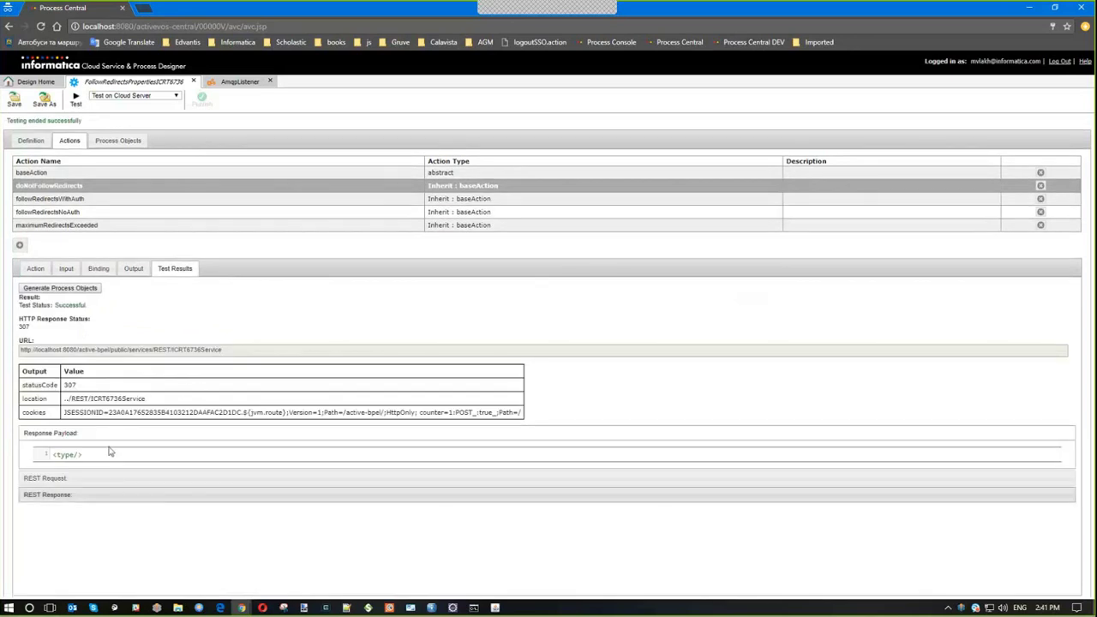
left_click(75, 496)
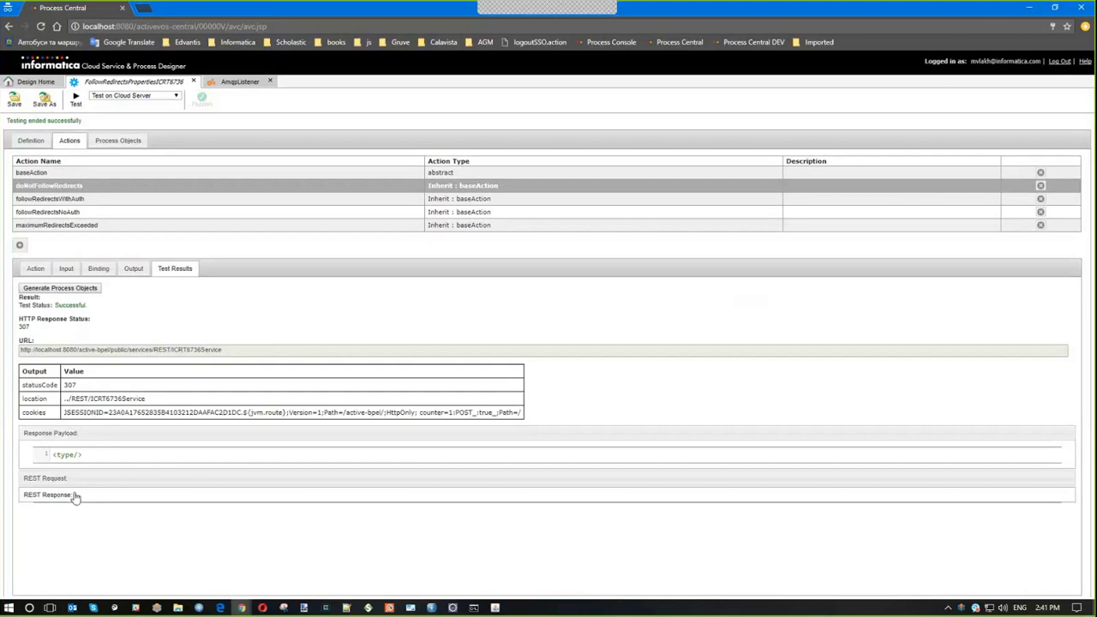
scroll(192, 449, "down", 1)
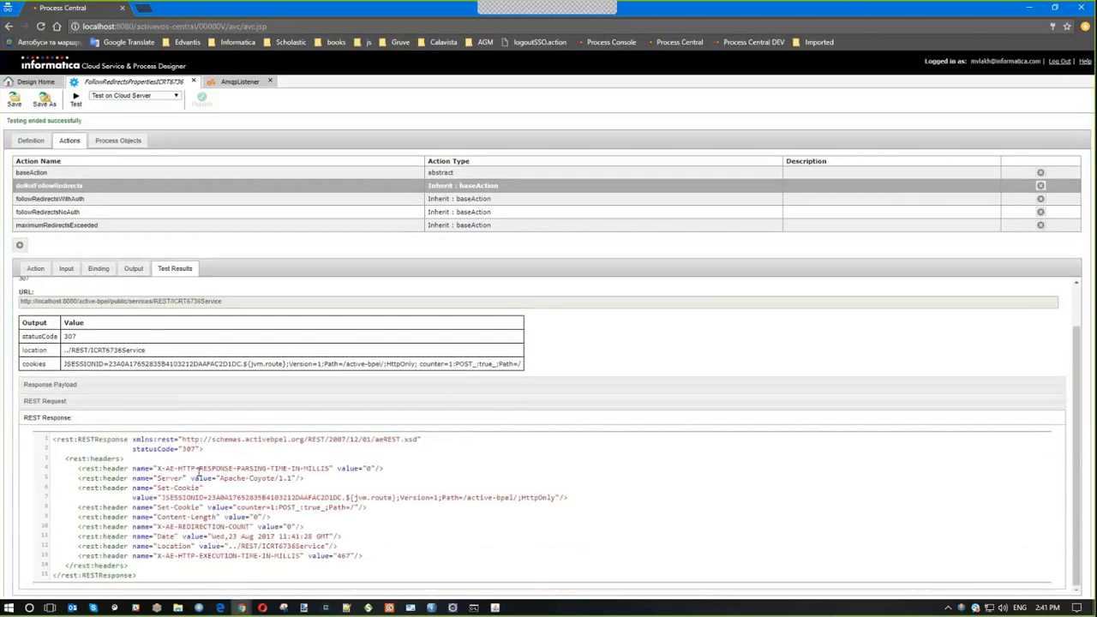
double_click(188, 449)
left_click_drag(181, 498, 551, 497)
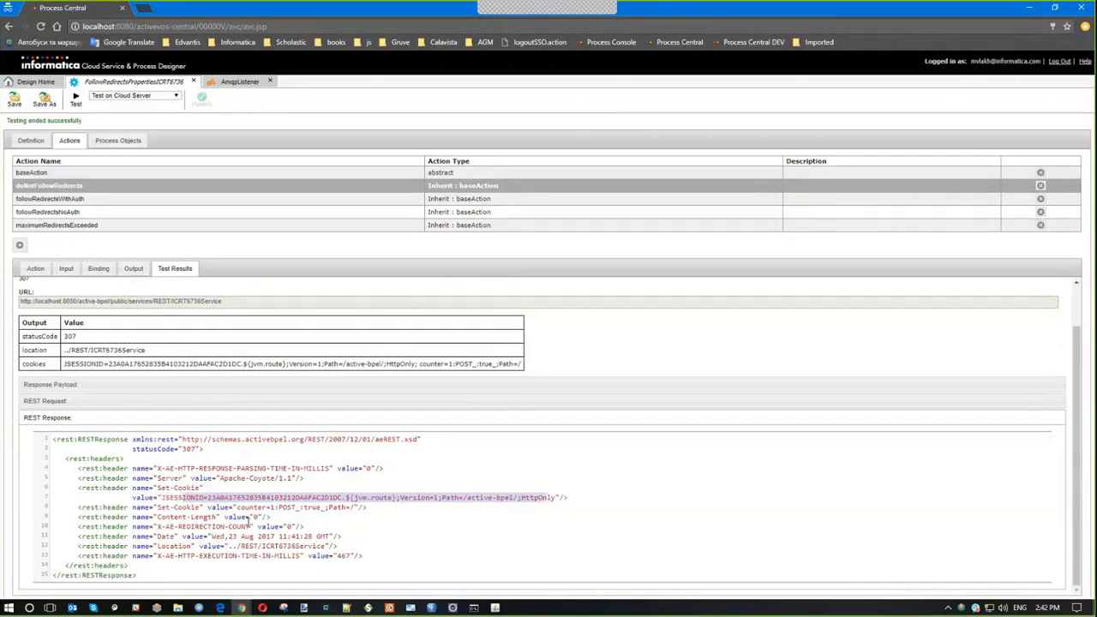
Select followRedirectsWithAuth and review its Max Redirects value of 5
left_click(51, 198)
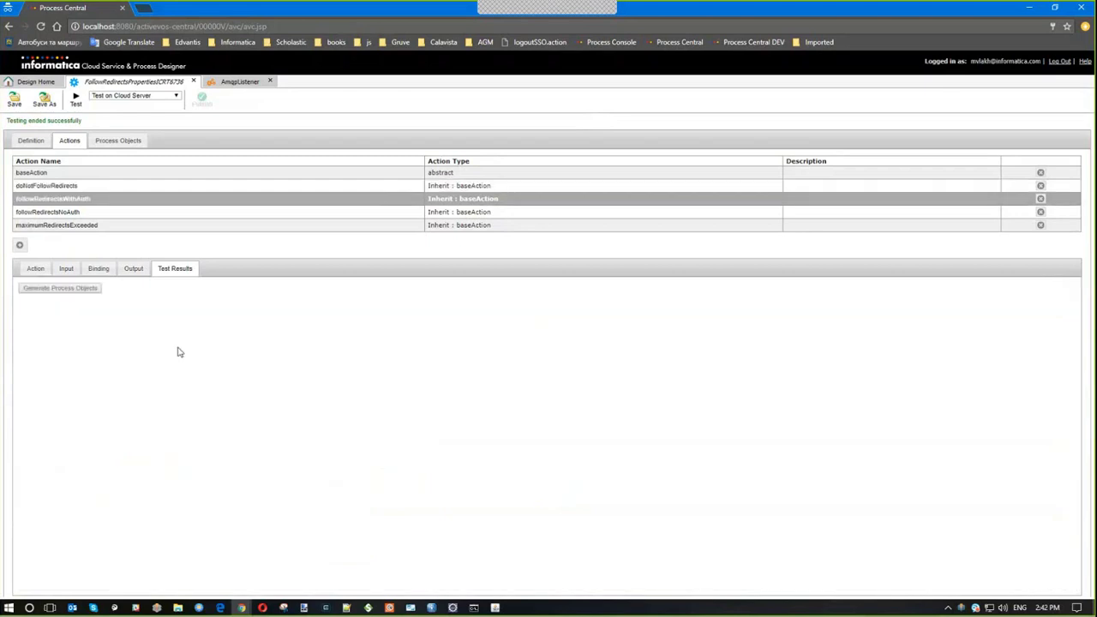
left_click(43, 270)
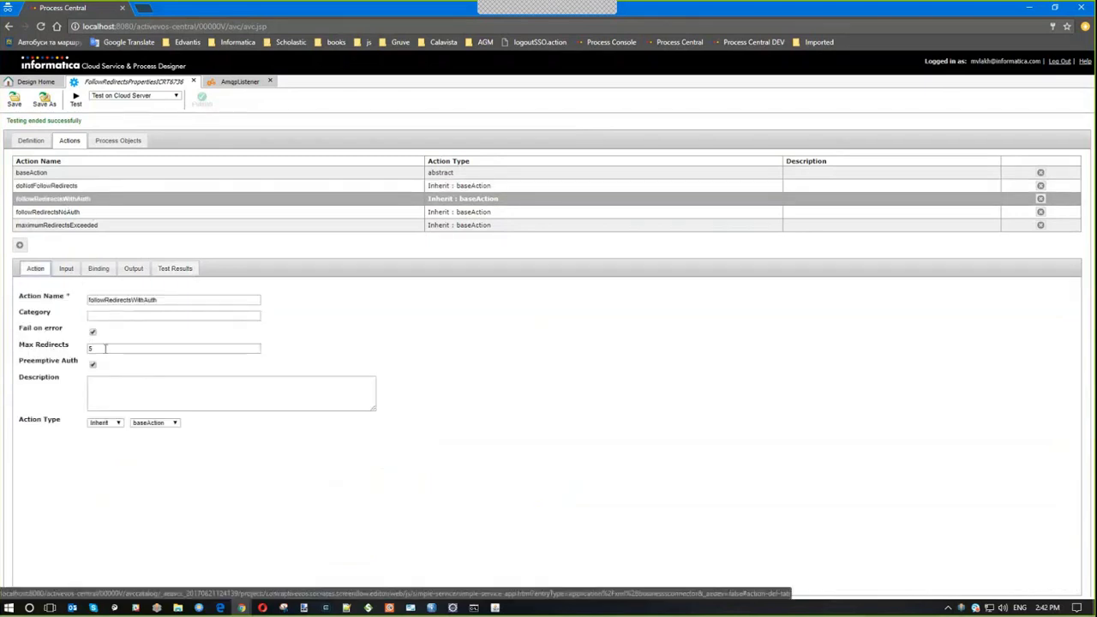
left_click(105, 348)
key("ctrl+a")
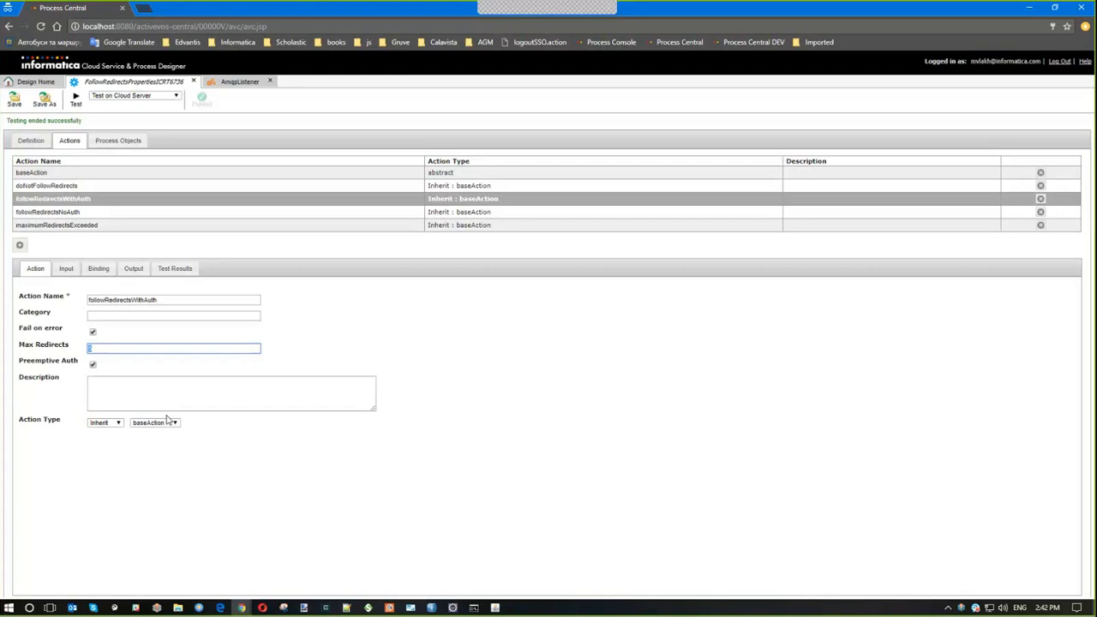
Test followRedirectsWithAuth and highlight the 200 status and session cookie in the response
left_click(82, 116)
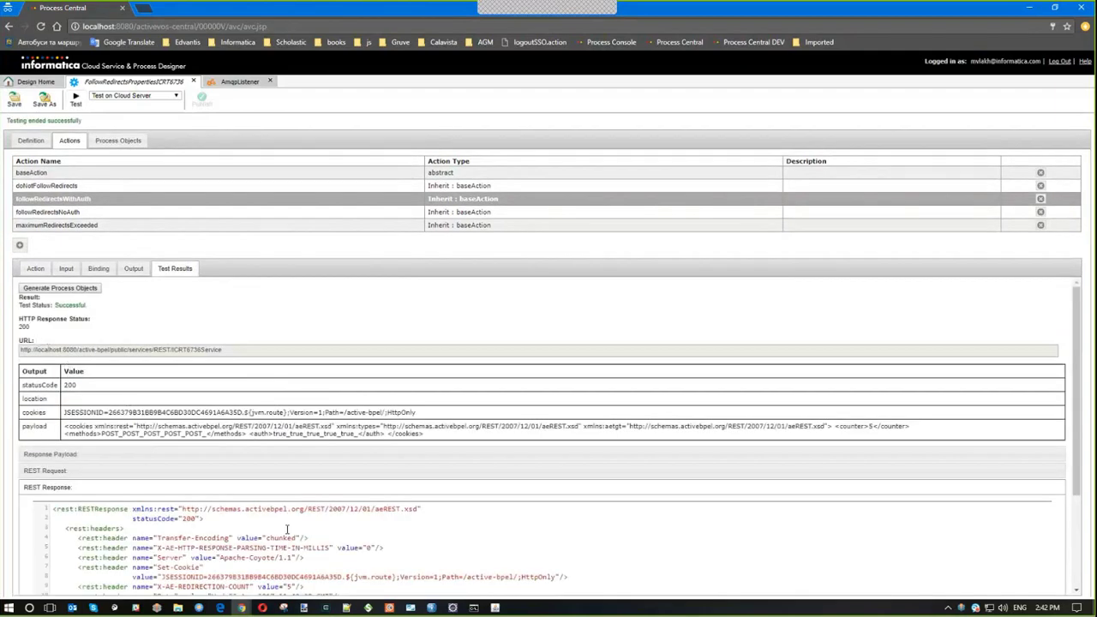
scroll(289, 529, "down", 3)
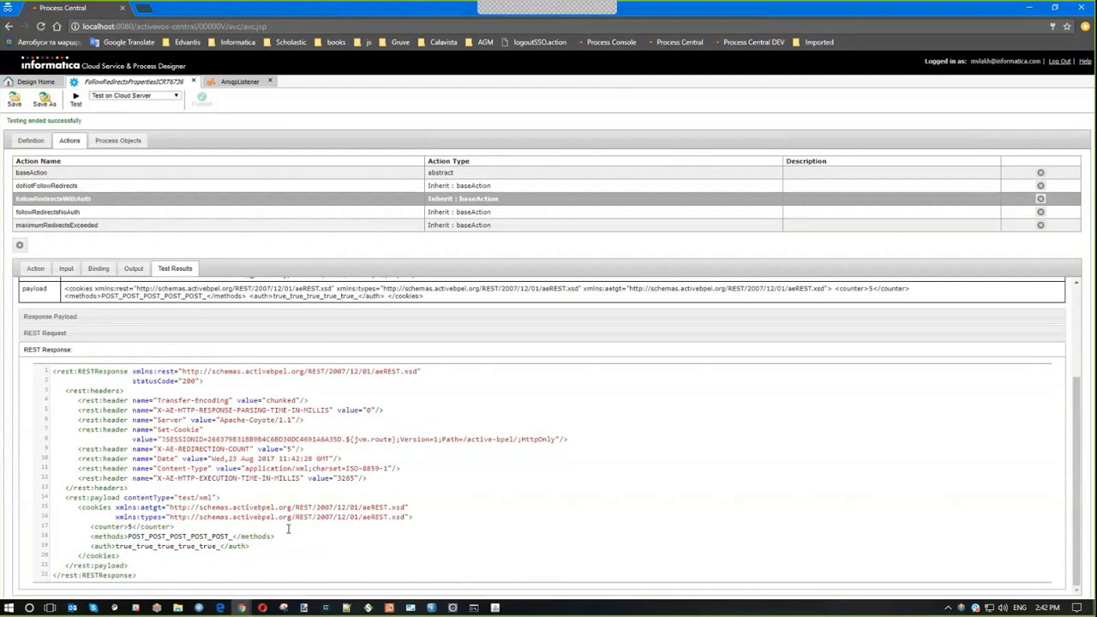
double_click(189, 381)
left_click_drag(173, 410, 295, 410)
left_click_drag(175, 439, 514, 440)
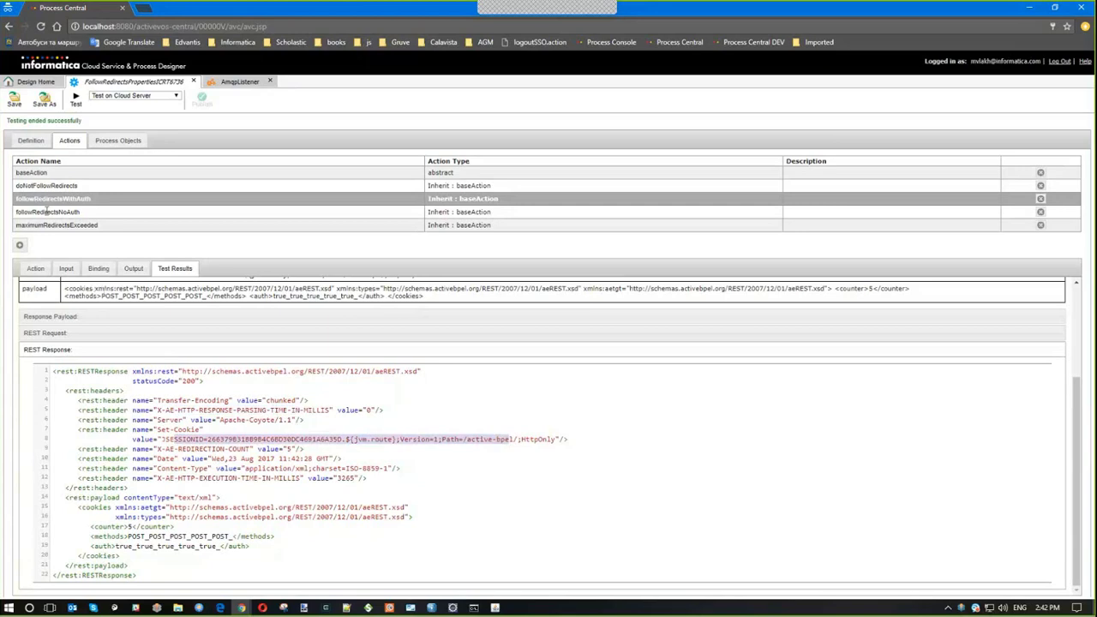
Review followRedirectsNoAuth's settings (Max Redirects 100, Preemptive Auth off) and test it for status 200
left_click(47, 211)
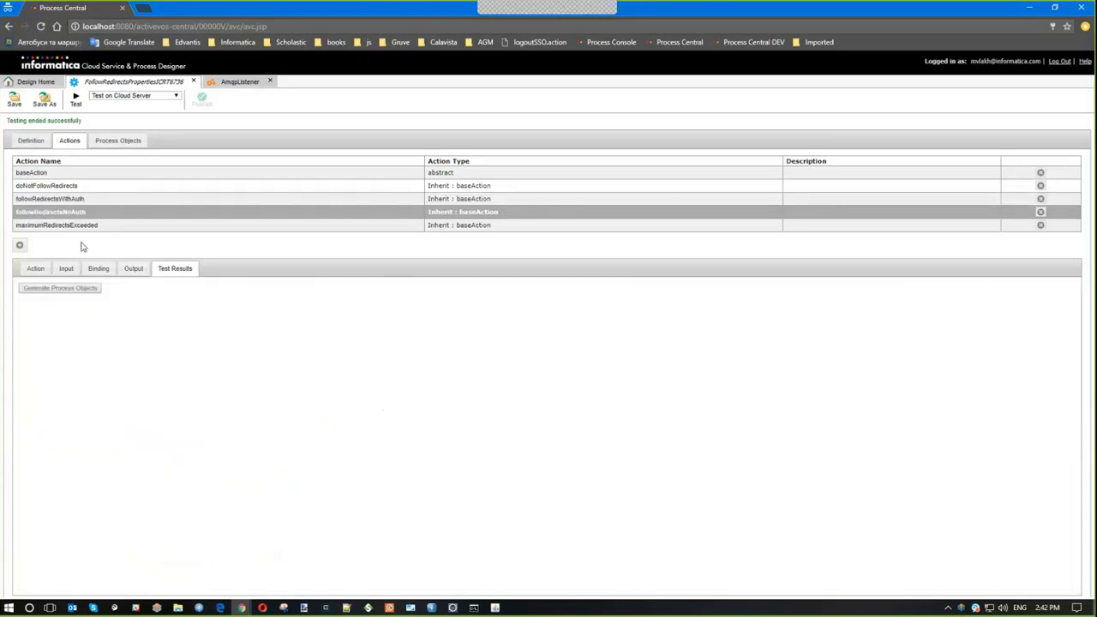
left_click(36, 269)
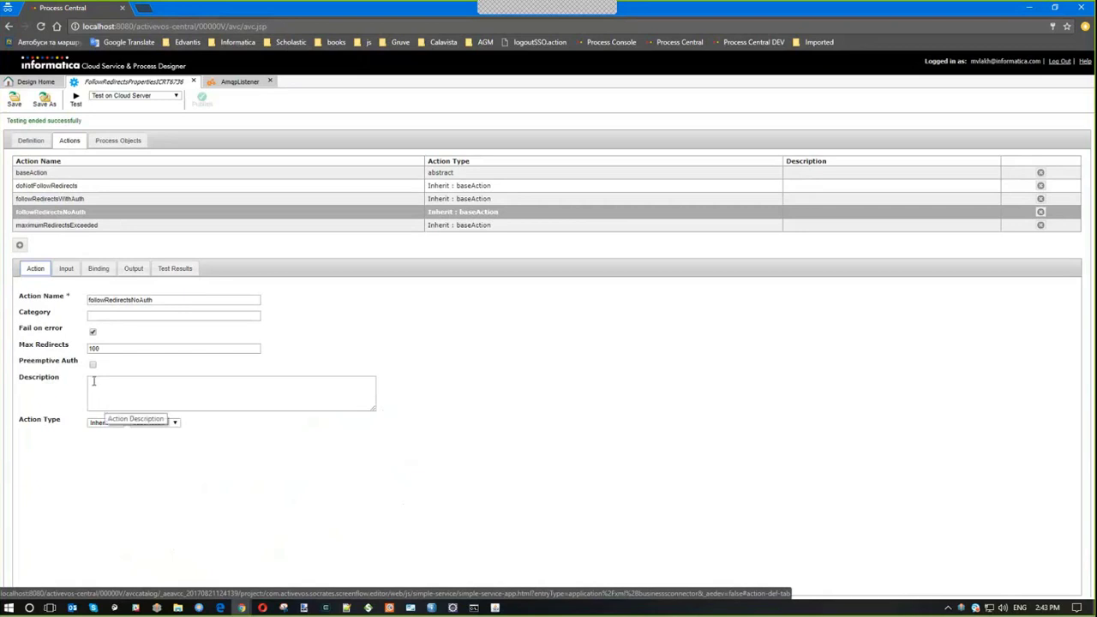
left_click(77, 103)
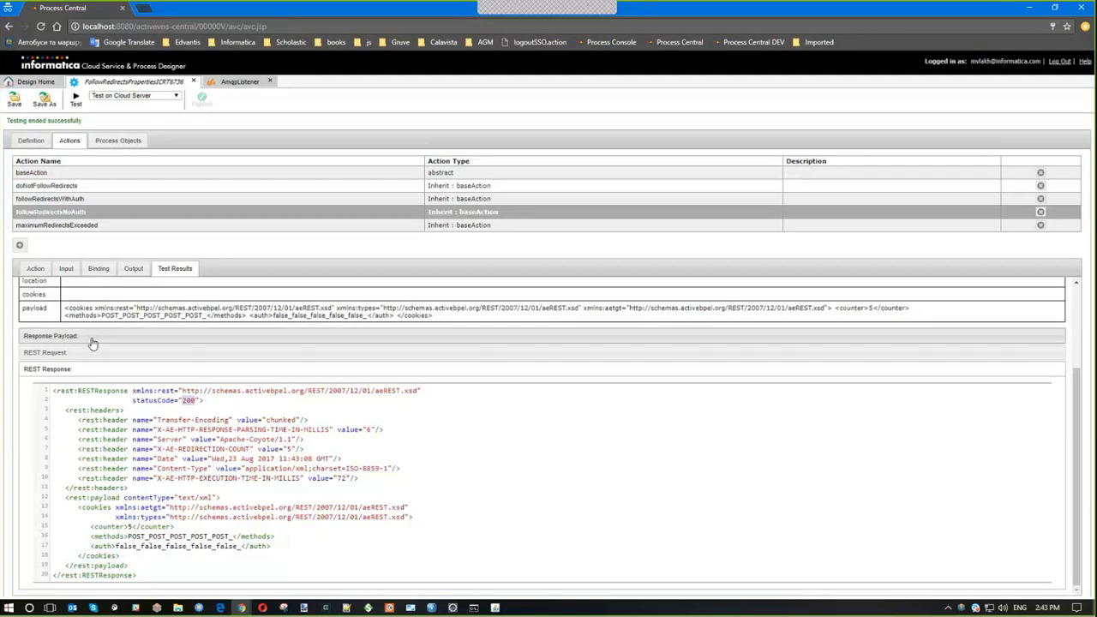
left_click(41, 269)
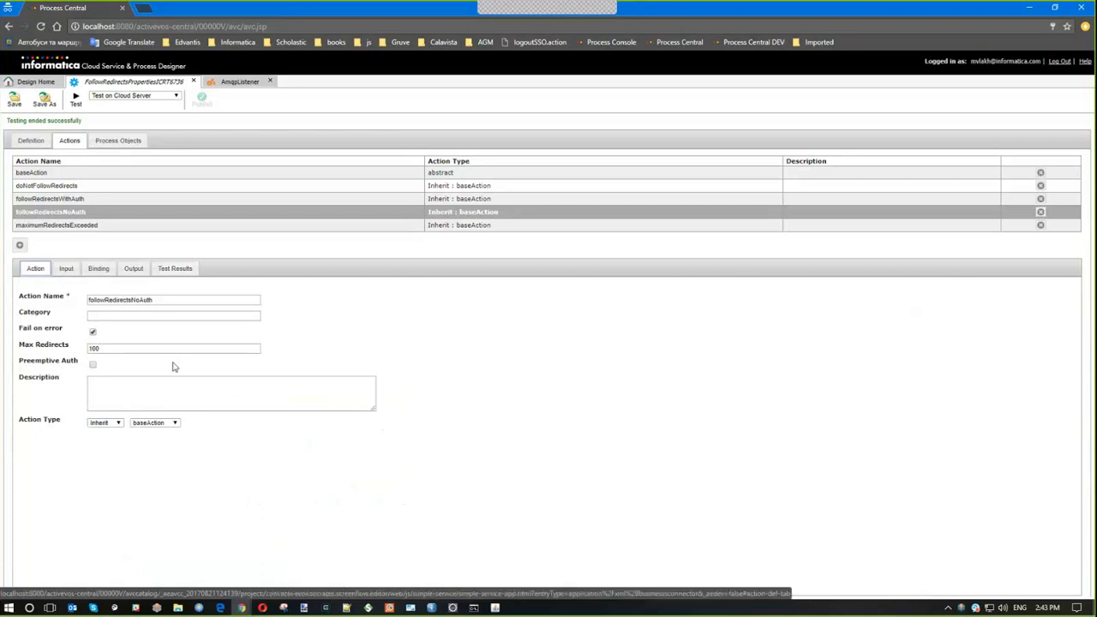
Select maximumRedirectsExceeded, check its inputs, and edit its Max Redirects value
left_click(70, 225)
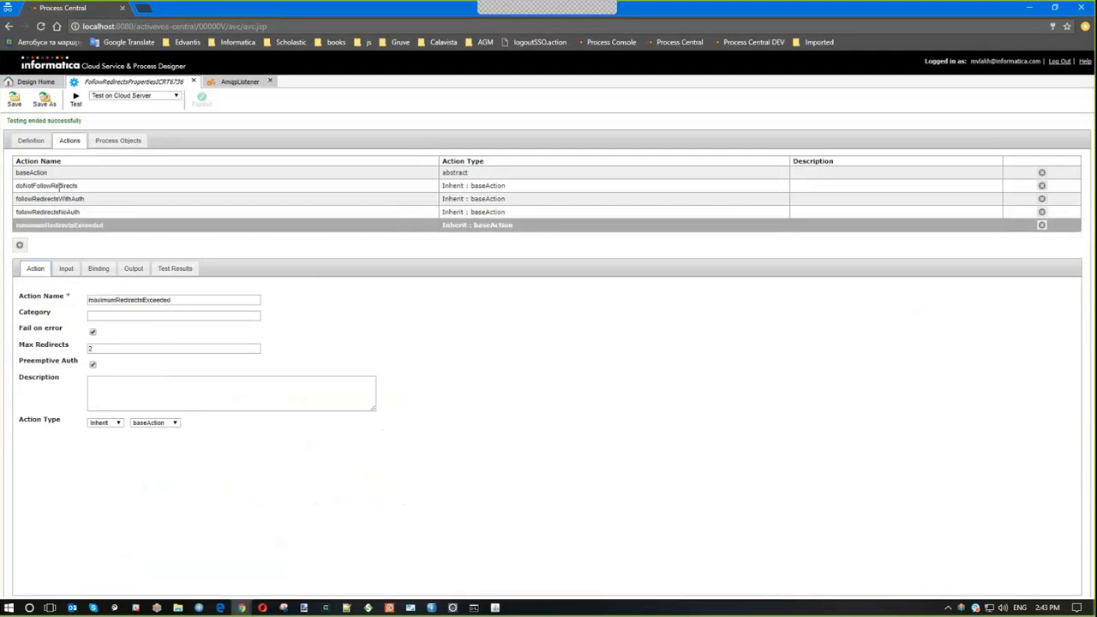
left_click(66, 269)
left_click(38, 269)
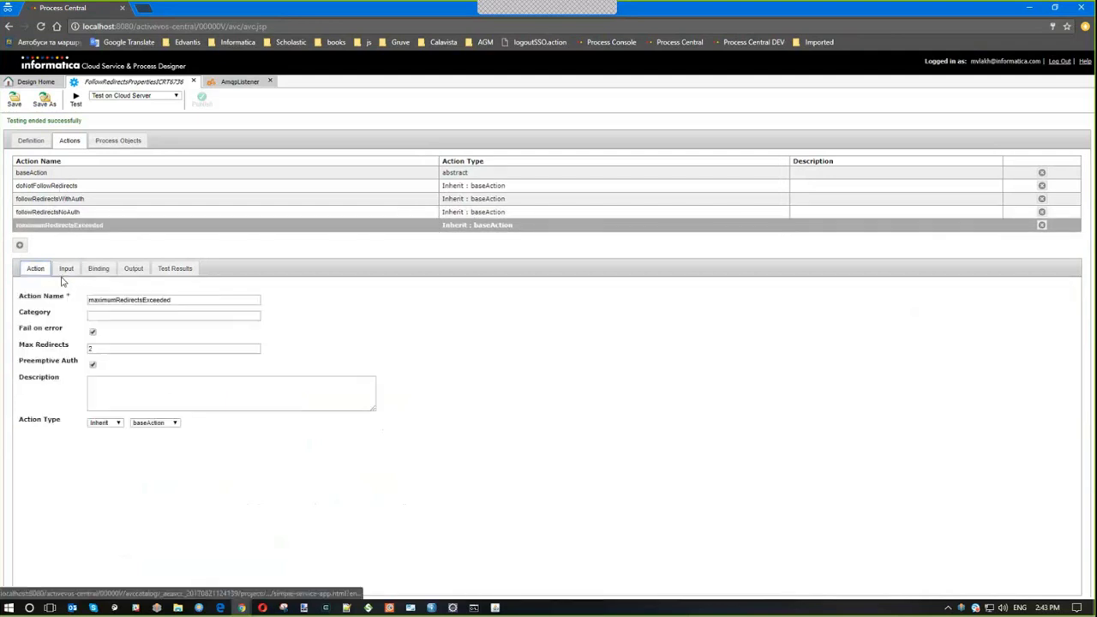
double_click(112, 350)
type("5")
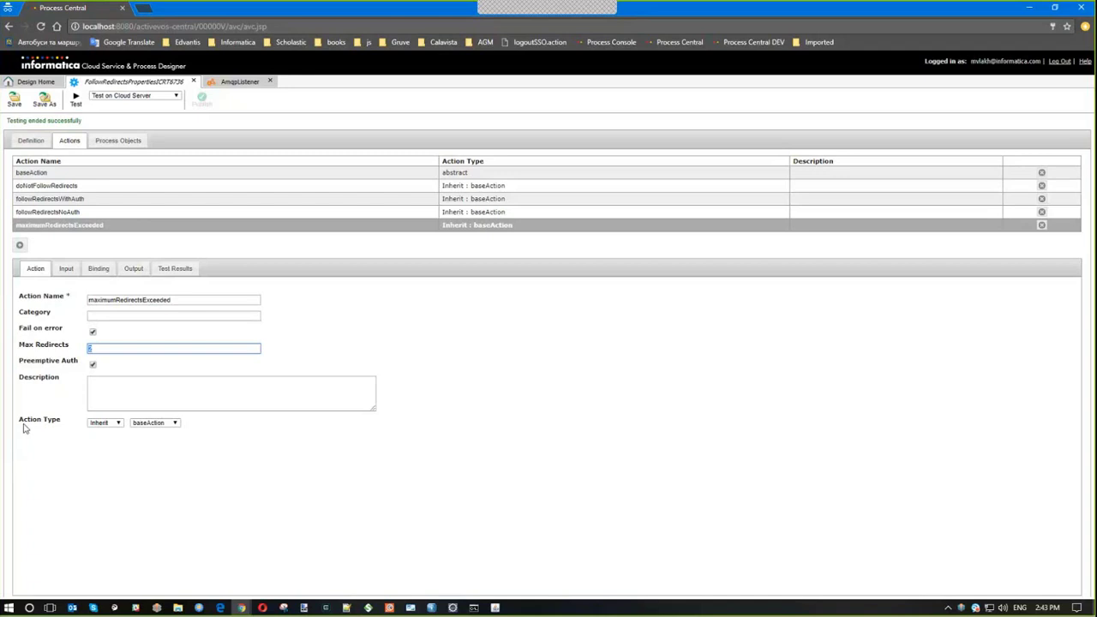
Test the action and highlight the 307 'Maximum redirects ( 2 ) exceeded' fault message
left_click(72, 110)
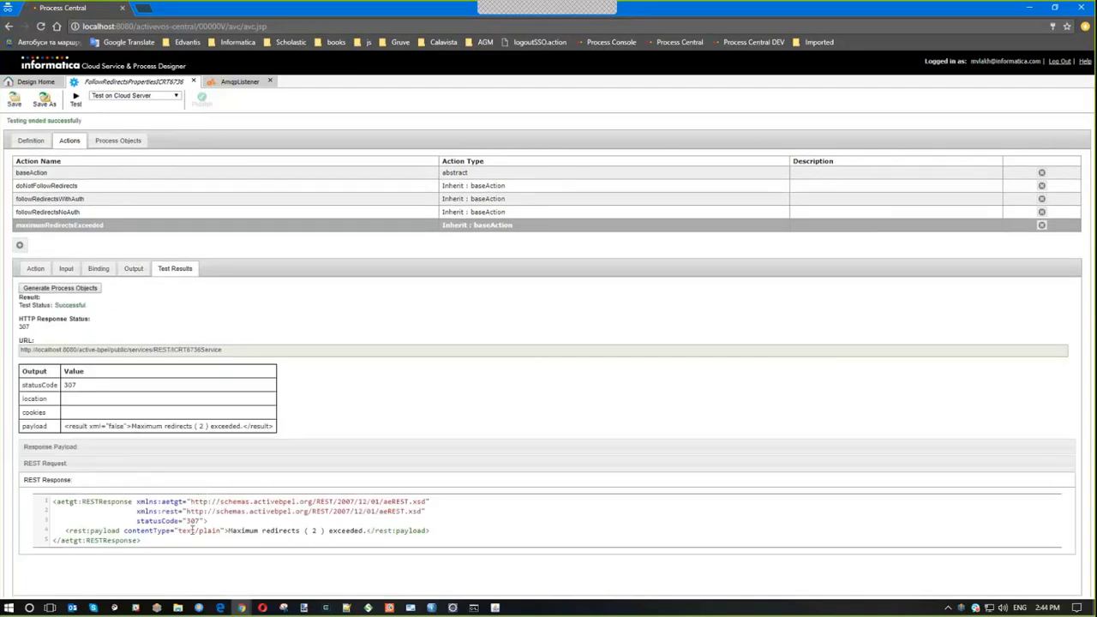
left_click_drag(227, 531, 324, 534)
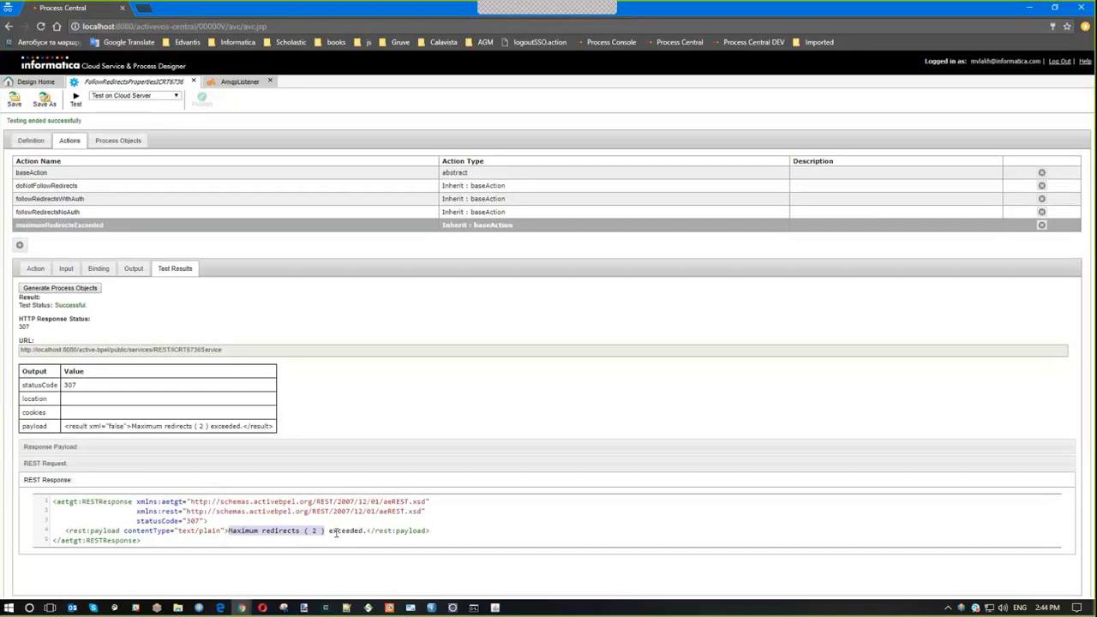
left_click(346, 533)
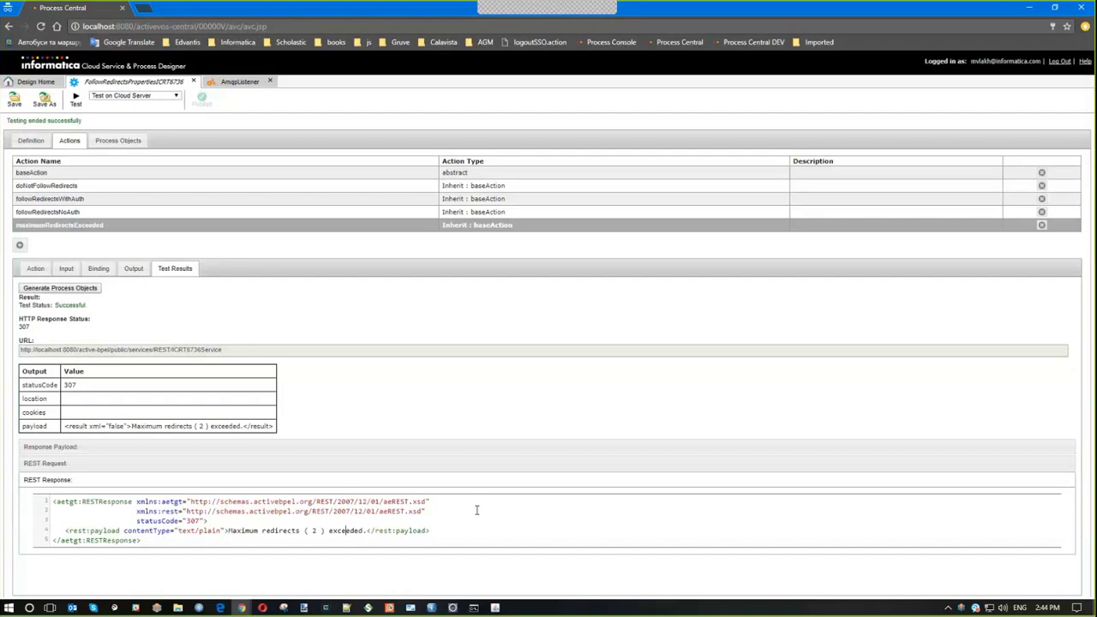
Set Max Redirects to 7, retest, and scroll to the status 200 REST Response
left_click(35, 269)
double_click(91, 348)
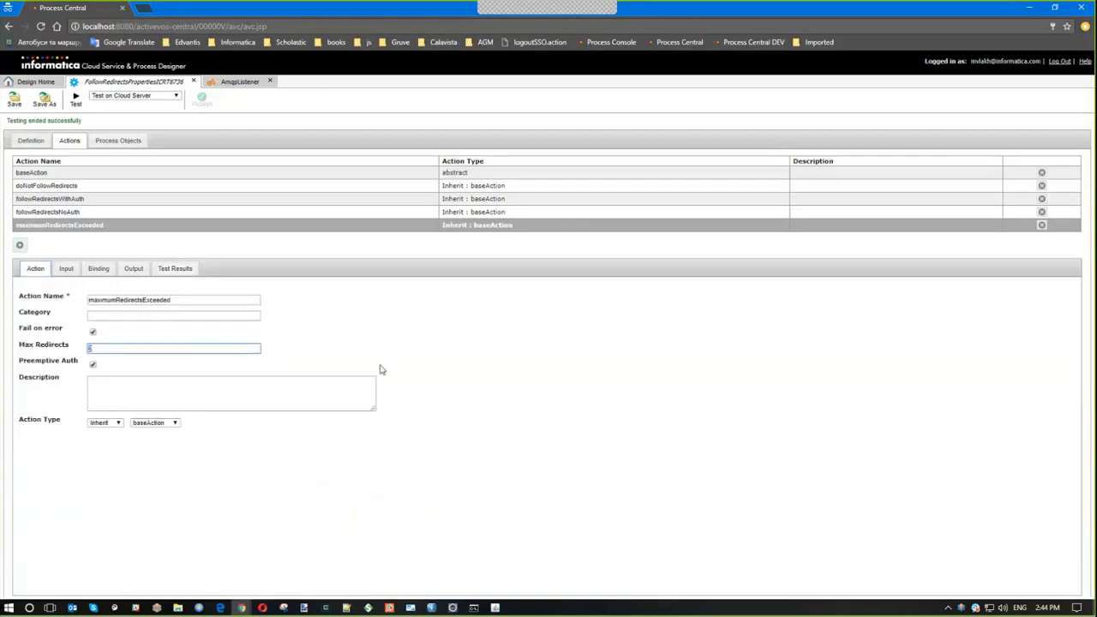
type("7")
left_click(76, 98)
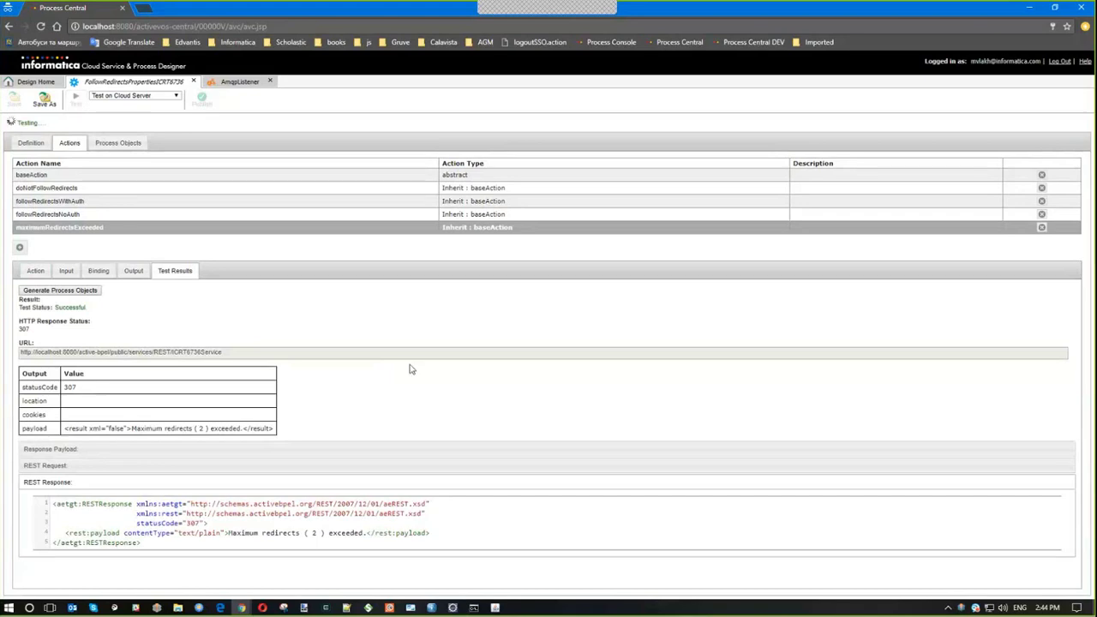
scroll(394, 487, "down", 3)
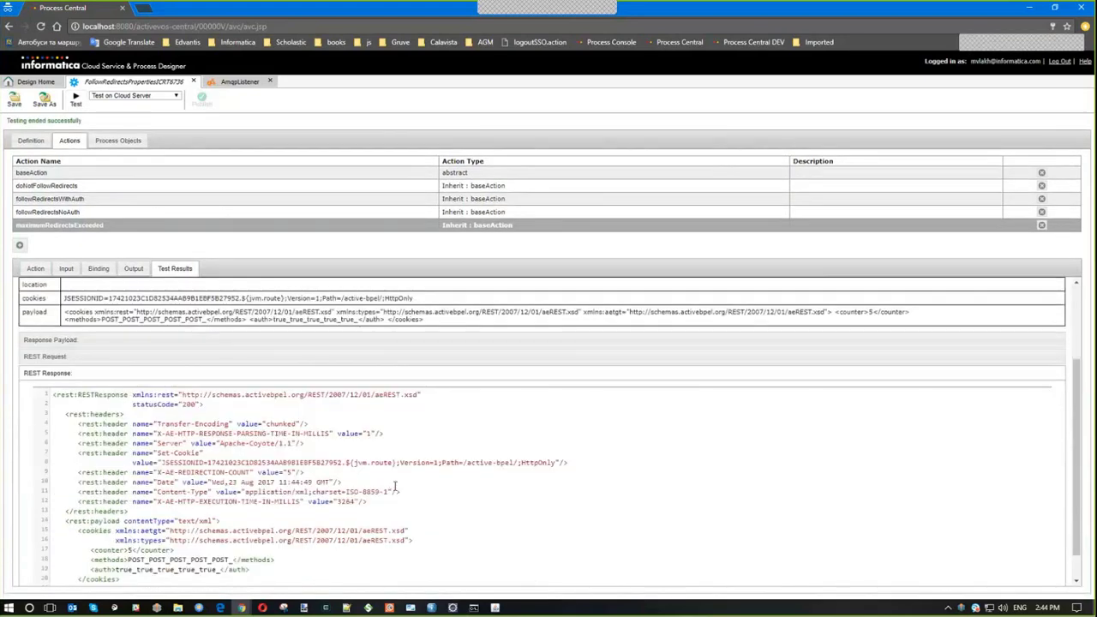
scroll(395, 487, "down", 1)
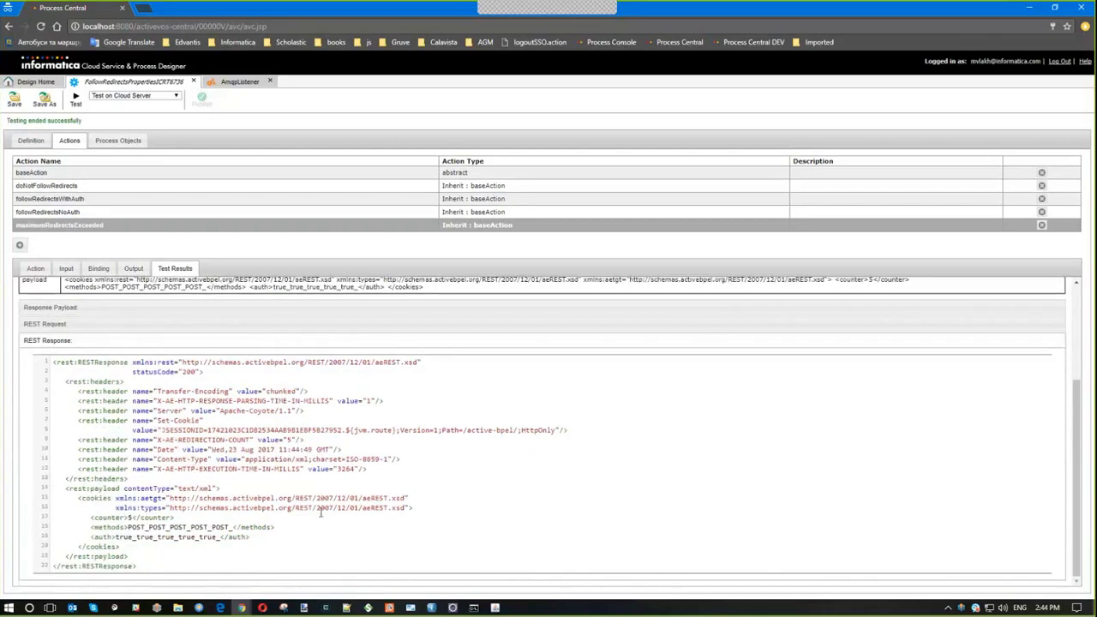